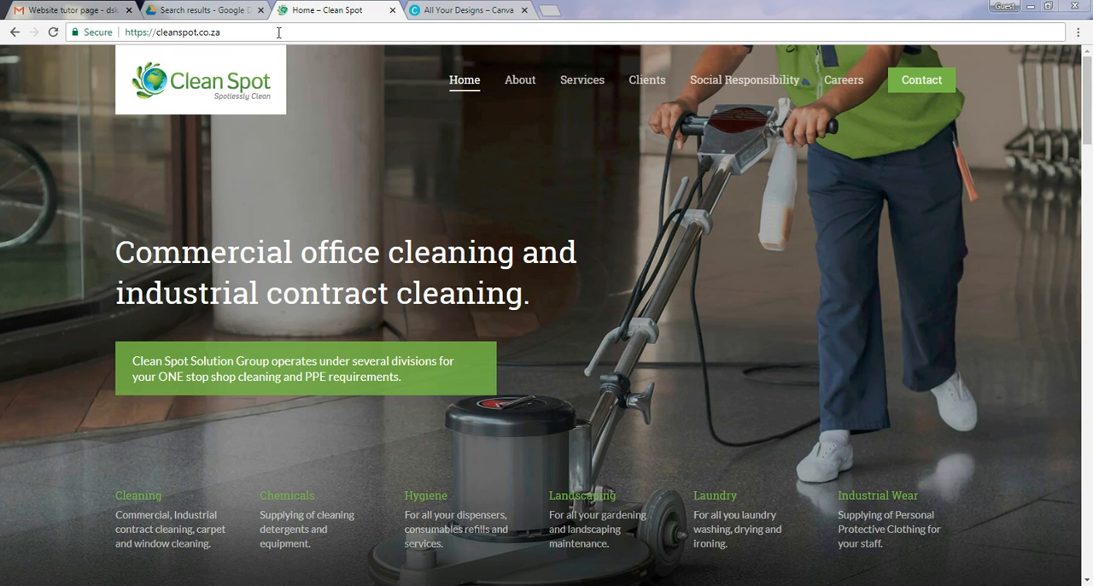
pyautogui.click(279, 32)
pyautogui.click(284, 32)
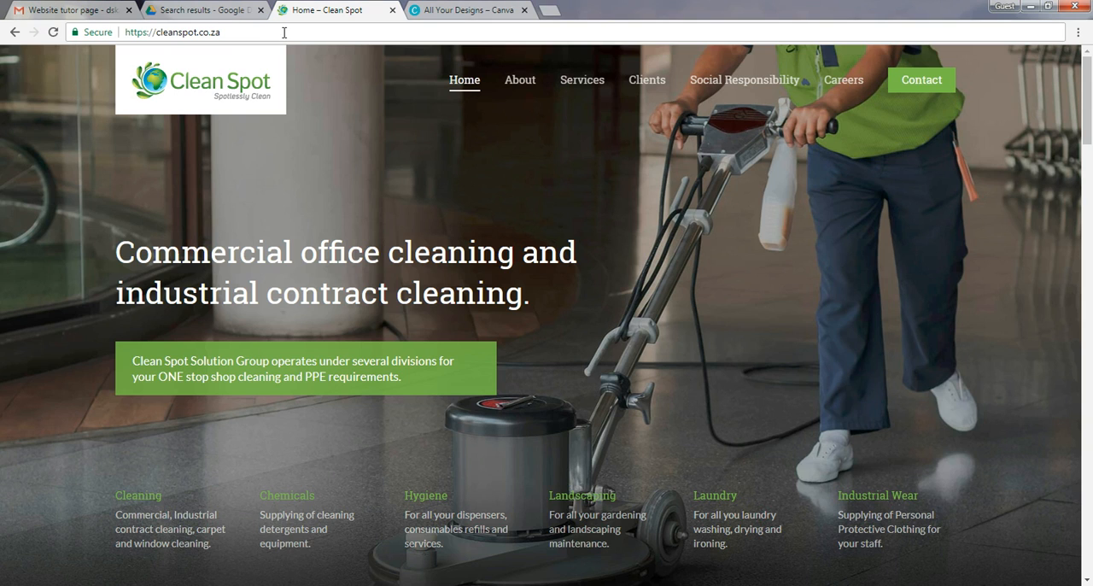
pyautogui.write('/')
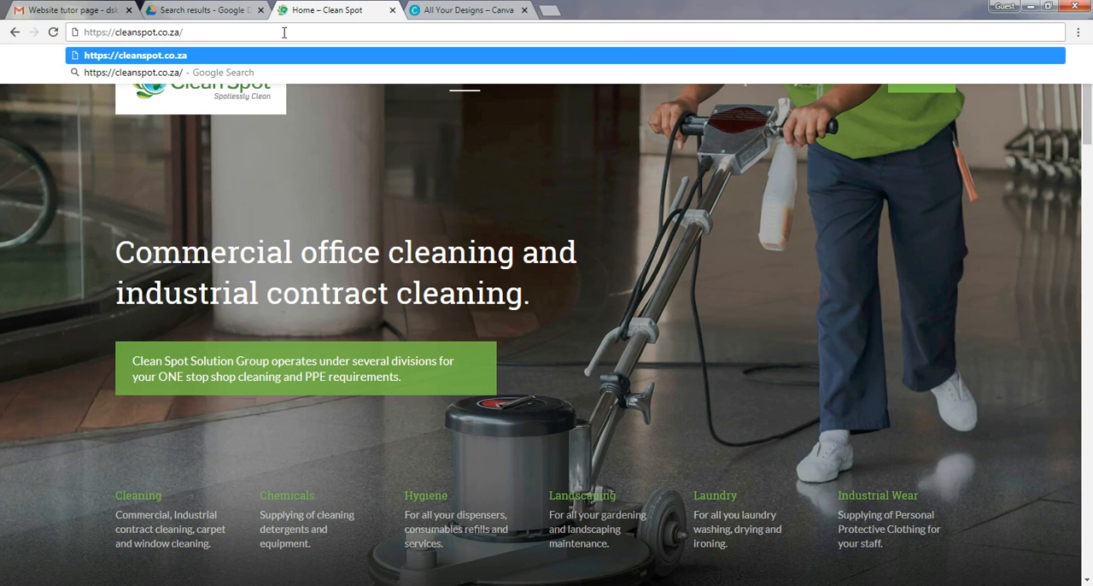
pyautogui.write('wp-')
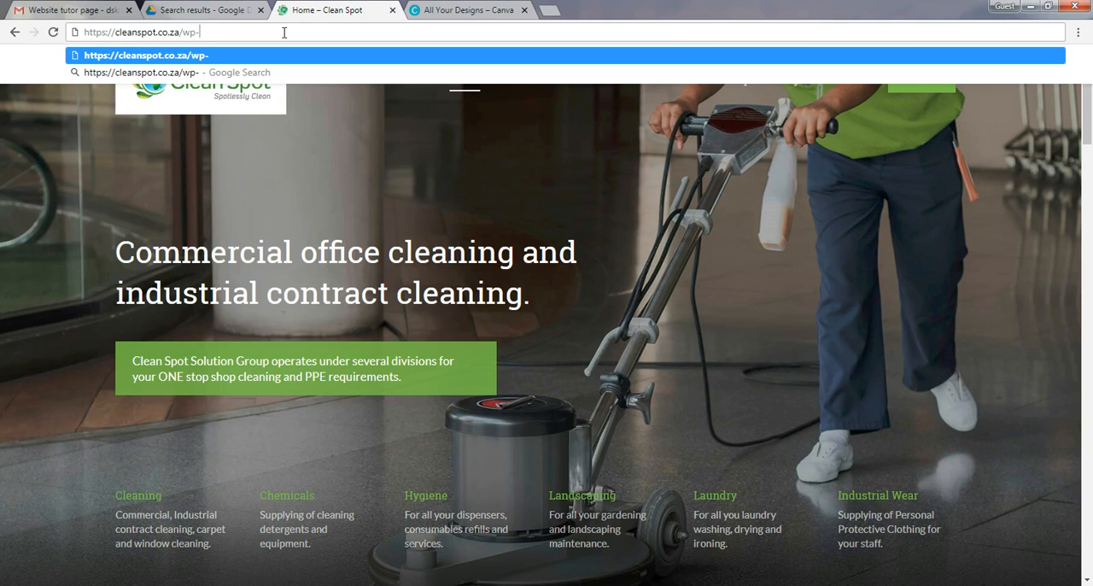
pyautogui.write('admin')
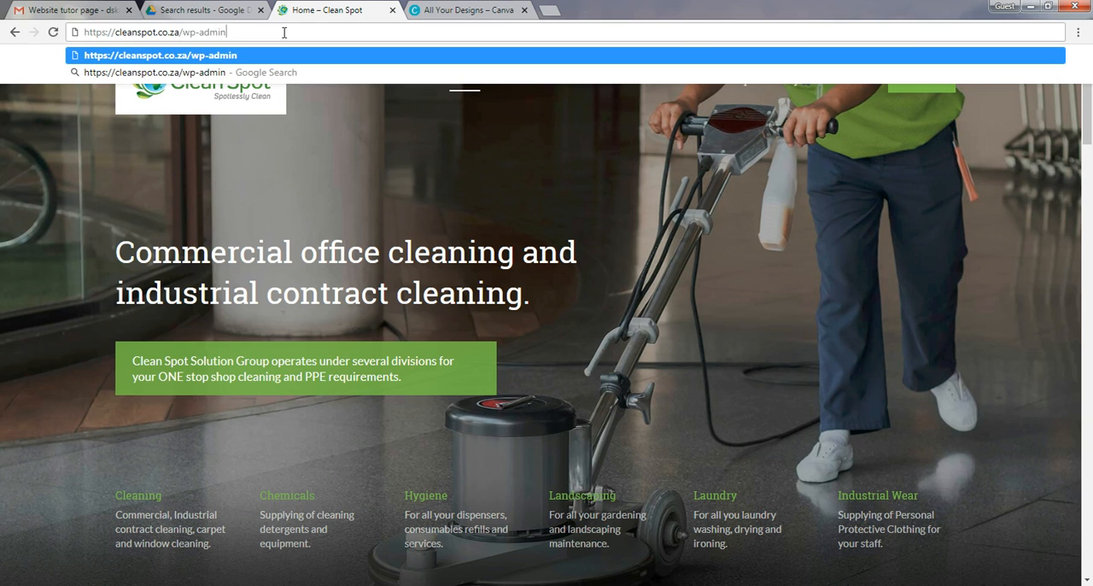
pyautogui.press('Return')
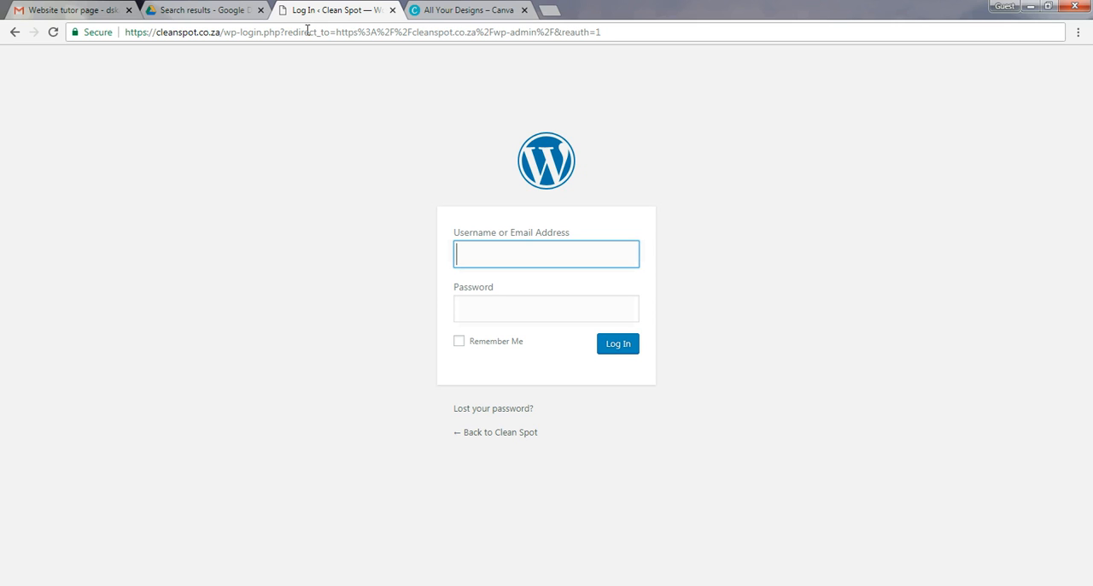
pyautogui.click(458, 340)
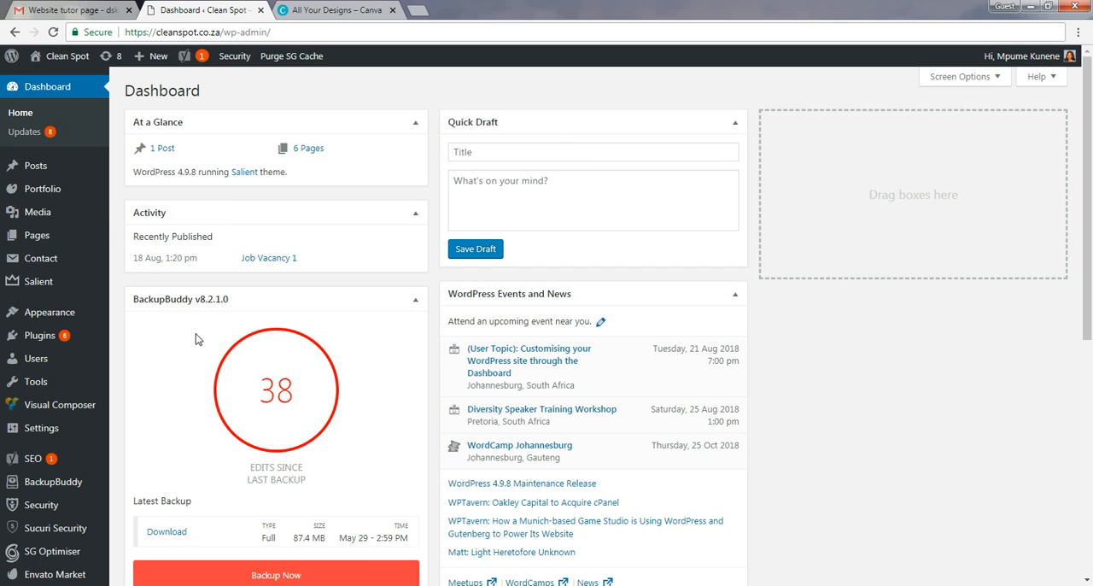
# Open BackupBuddy from the dashboard and run the Complete Backup profile for the site.
pyautogui.scroll(-3, 375, 324)
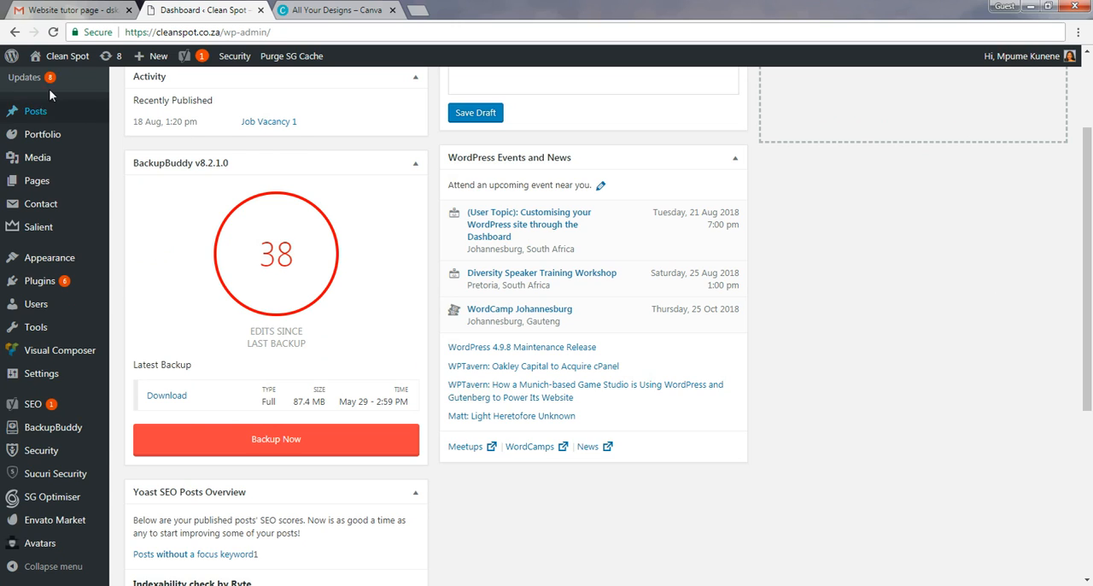
pyautogui.moveTo(71, 284)
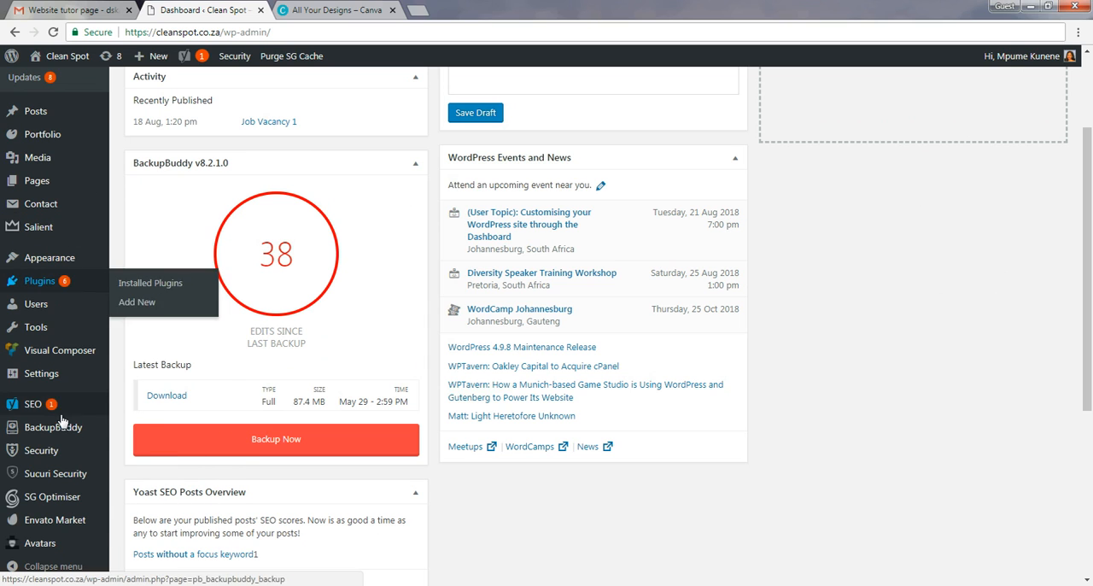
pyautogui.scroll(1, 103, 176)
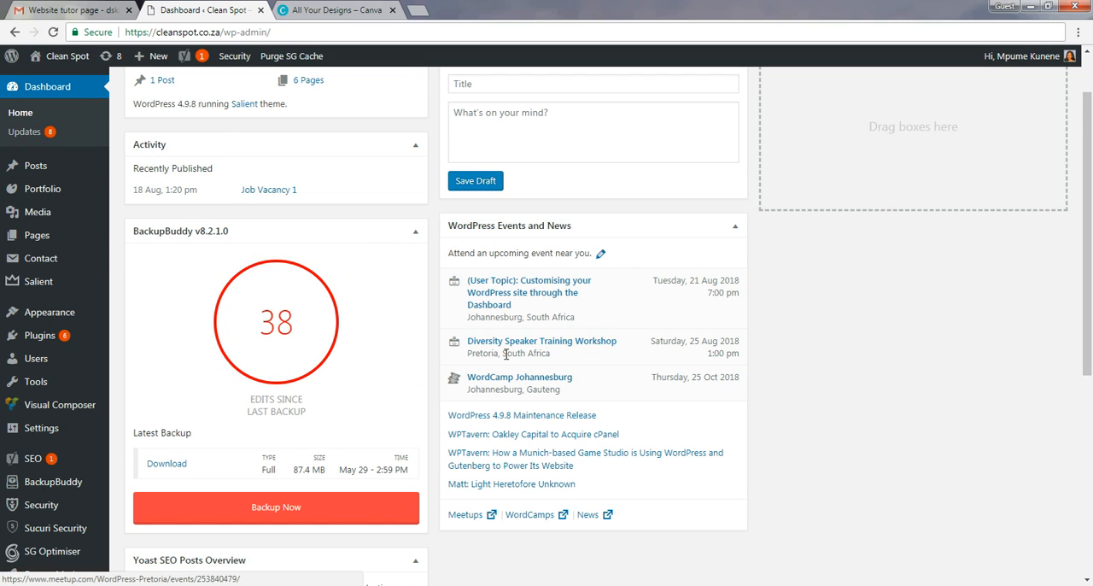
pyautogui.scroll(-1, 512, 354)
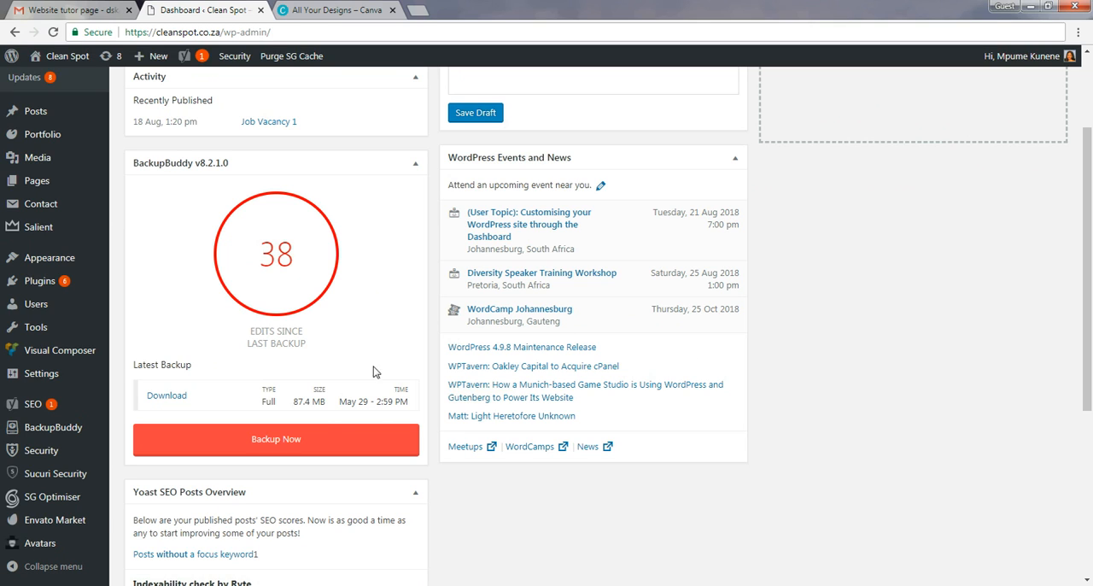
pyautogui.click(280, 441)
pyautogui.moveTo(58, 476)
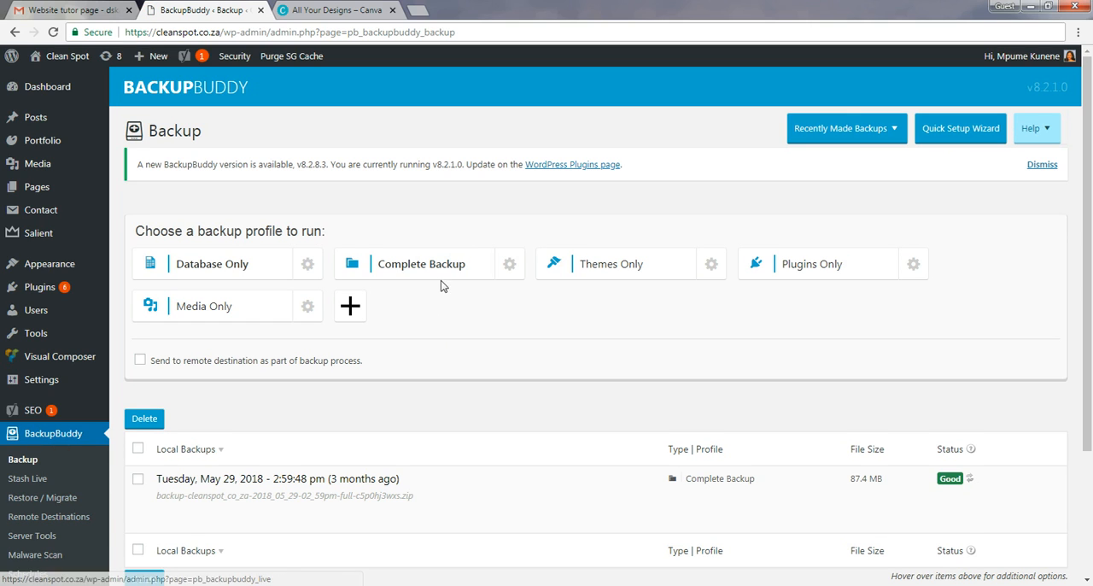
pyautogui.click(453, 272)
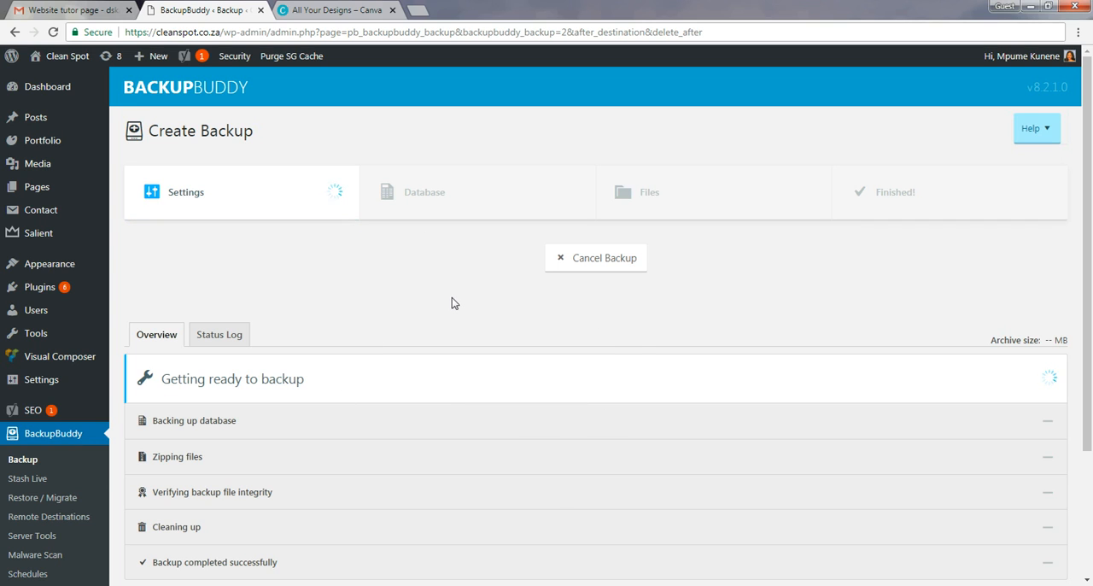
# Follow the backup's progress until it finishes and download the backup file.
pyautogui.scroll(-1, 451, 298)
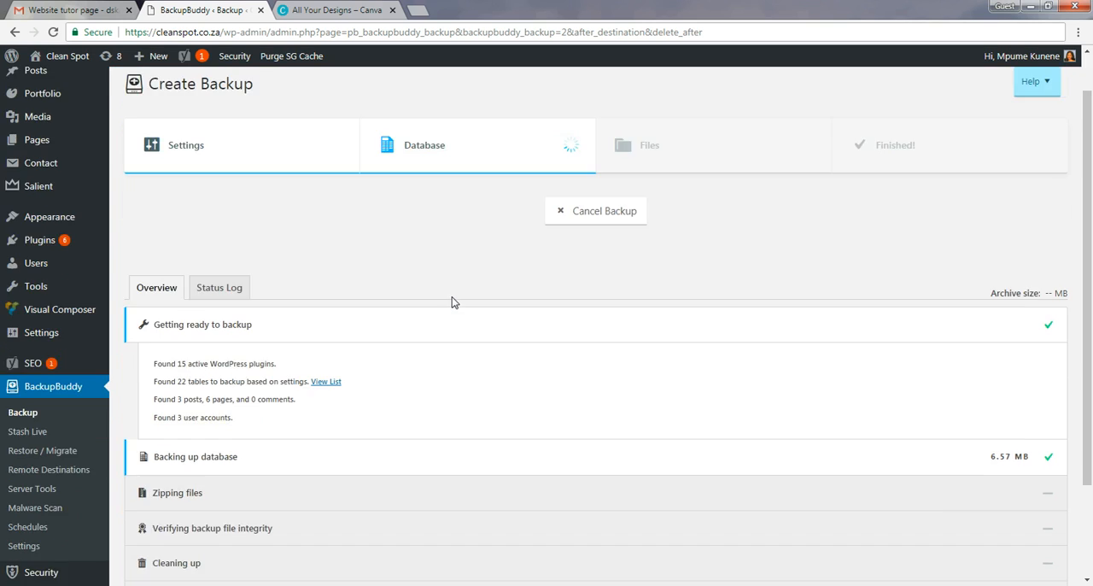
pyautogui.scroll(-2, 452, 302)
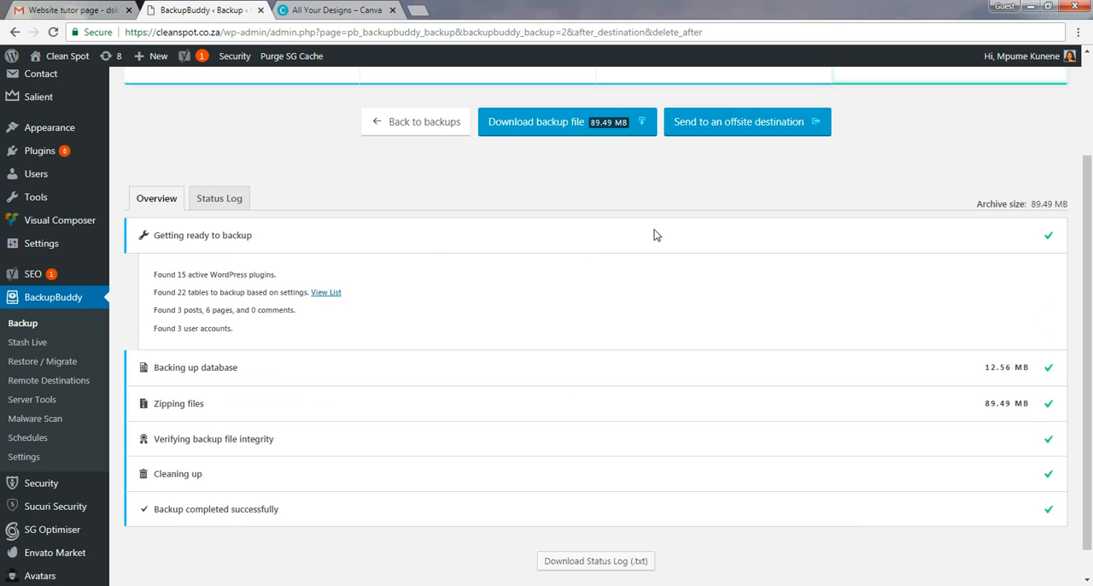
pyautogui.scroll(2, 654, 234)
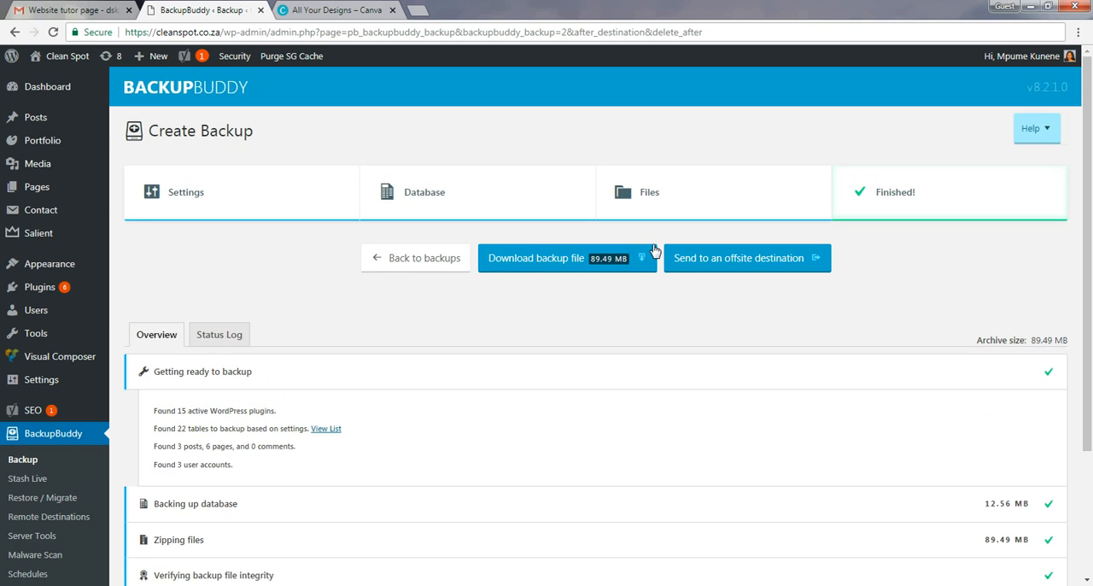
pyautogui.click(550, 266)
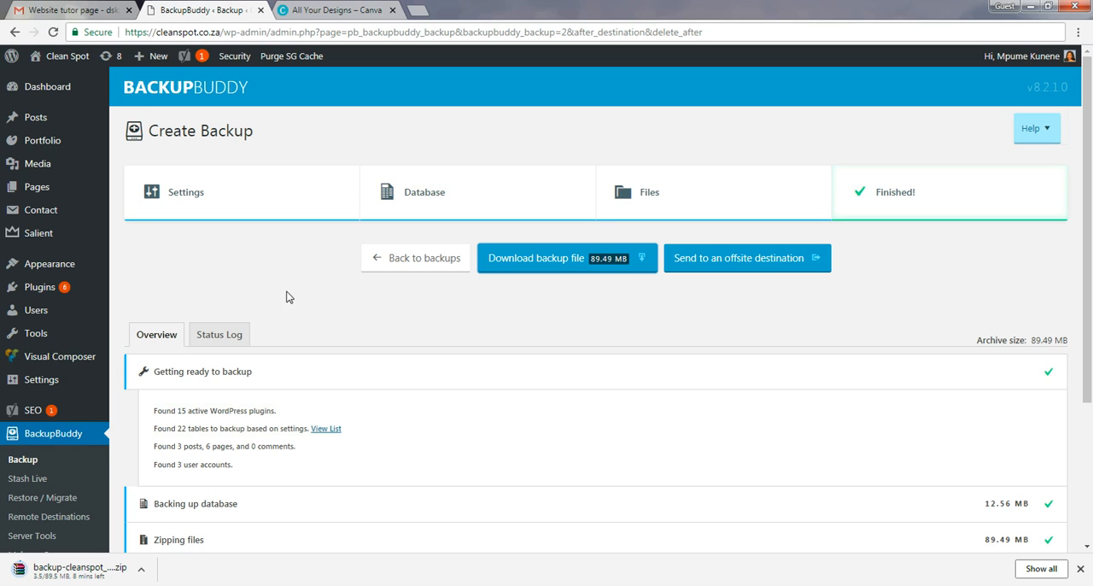
# Open the list of installed plugins and update Contact Form 7 to version 5.0.3.
pyautogui.moveTo(40, 295)
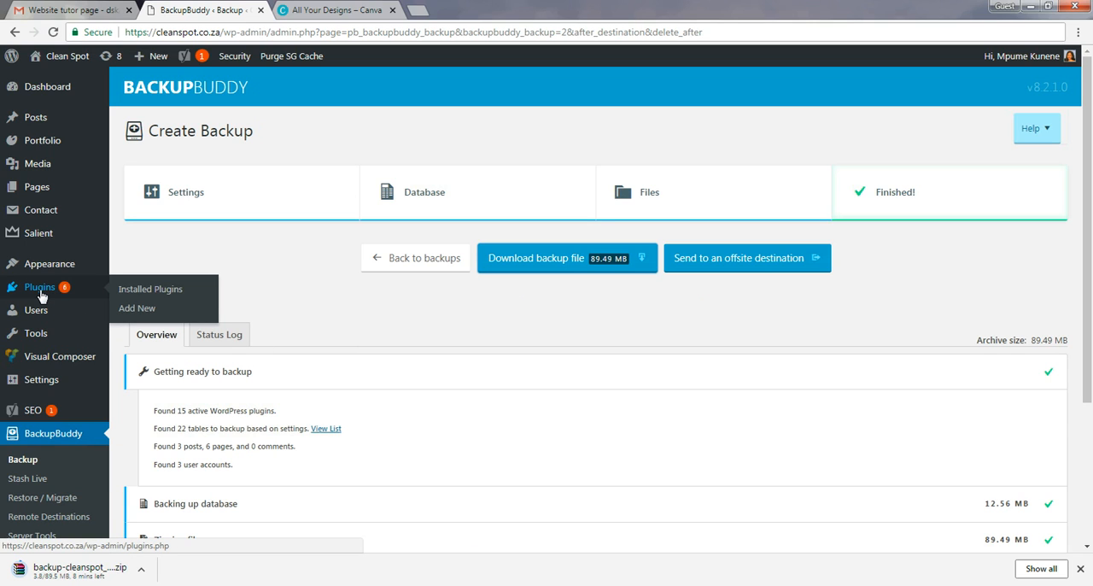
pyautogui.click(161, 289)
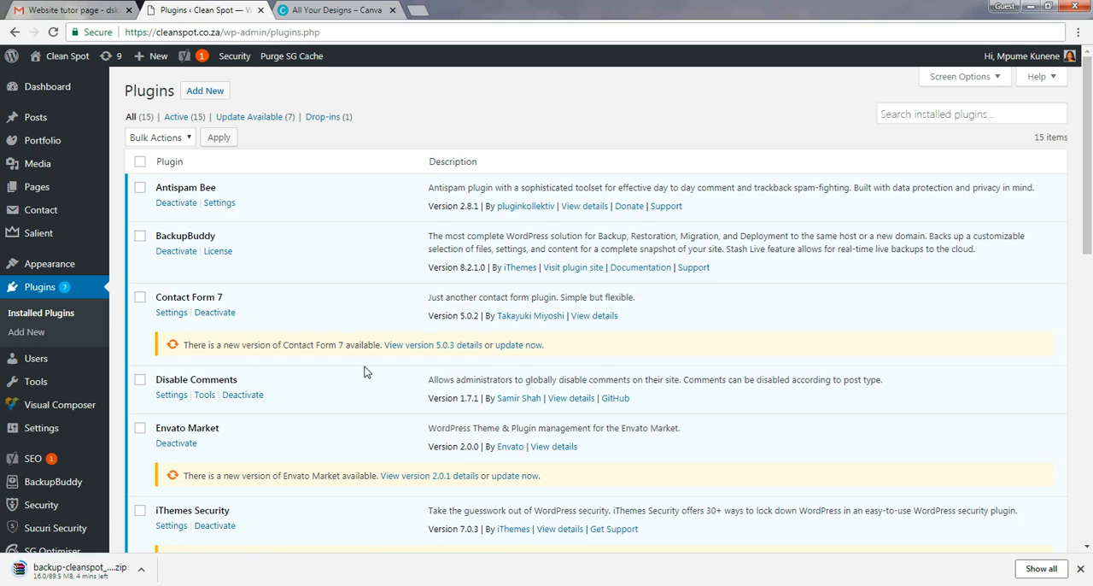
pyautogui.click(519, 345)
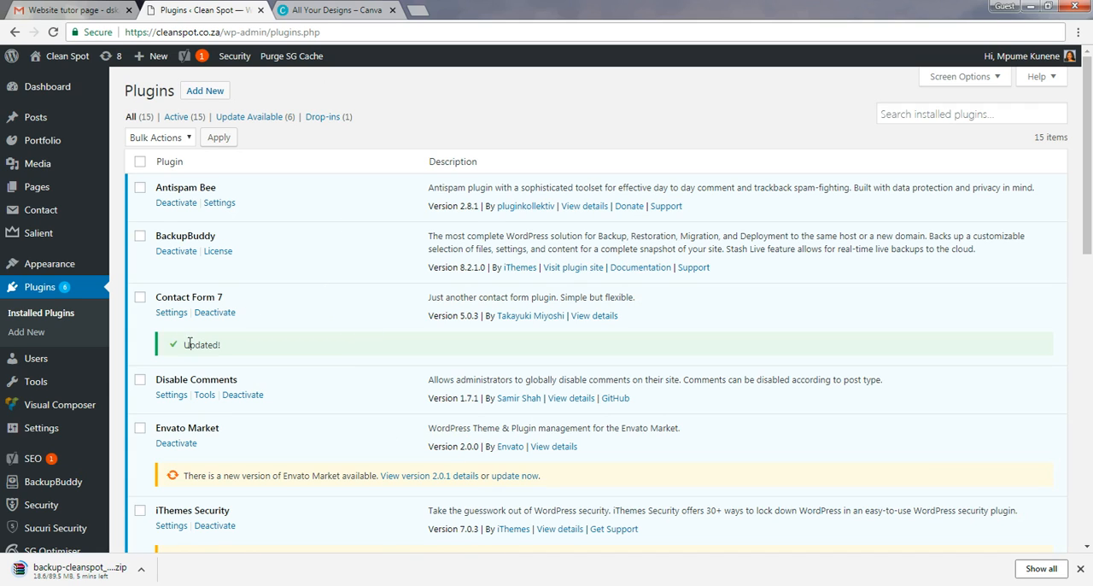
pyautogui.moveTo(171, 345); pyautogui.dragTo(209, 346)
pyautogui.click(245, 347)
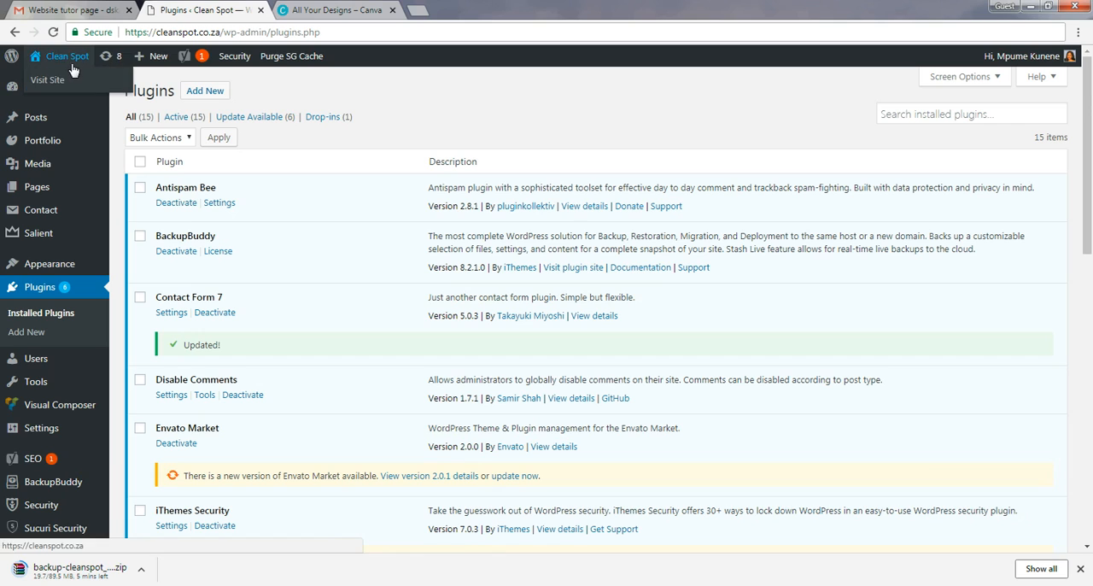
# Open the live site in a new tab and check the home page down to the contact form.
pyautogui.rightClick(65, 85)
pyautogui.click(94, 90)
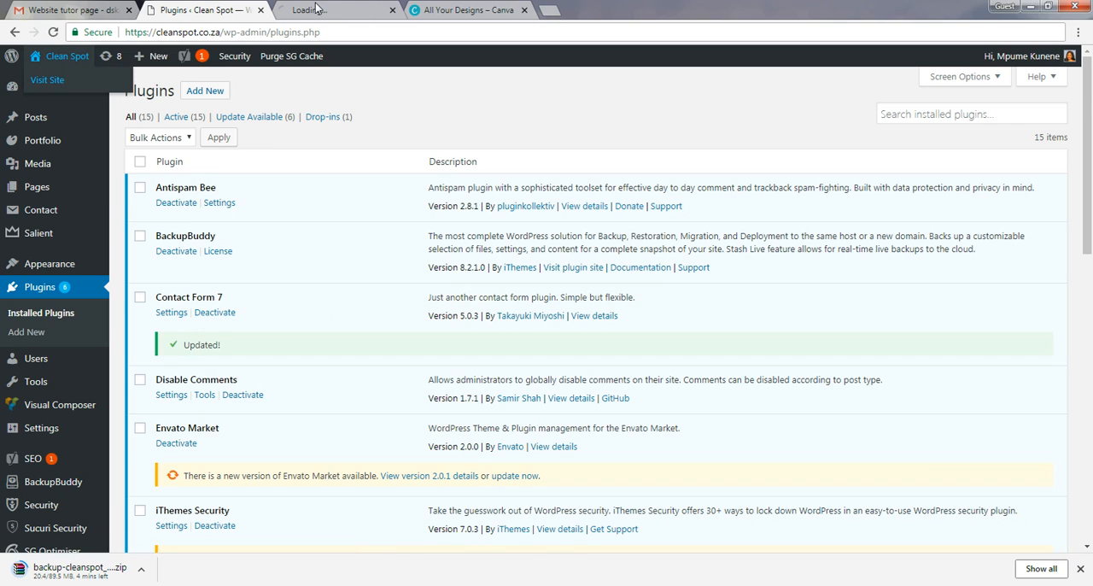
pyautogui.click(321, 8)
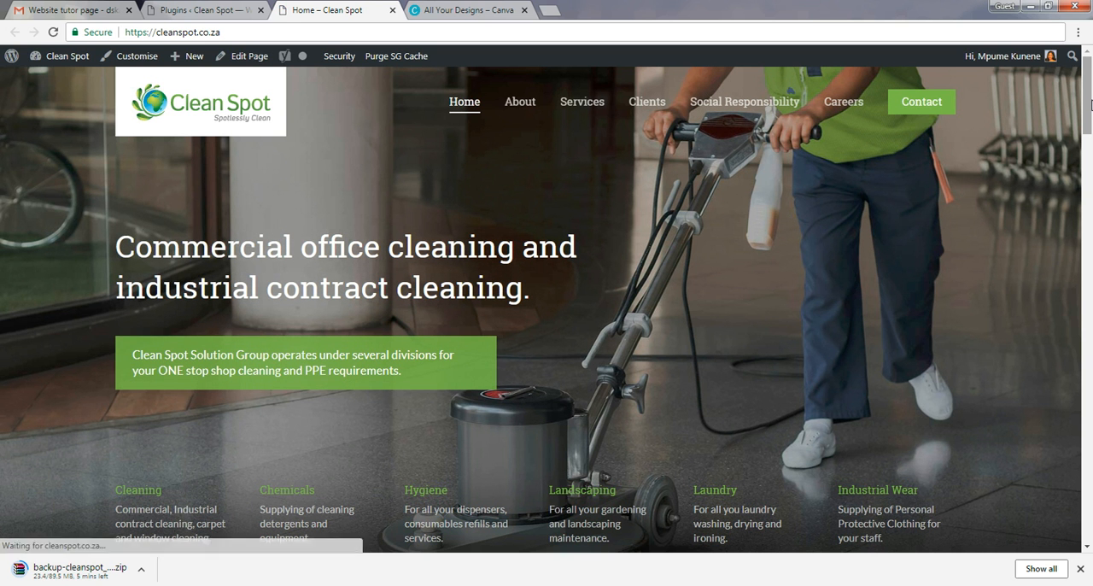
pyautogui.moveTo(1090, 104); pyautogui.dragTo(1039, 447)
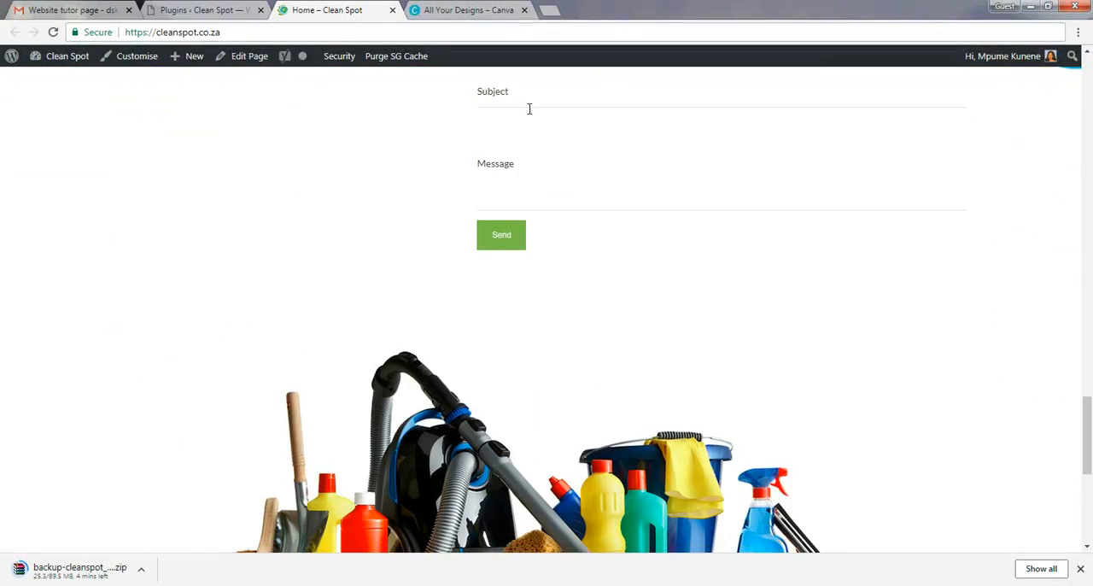
# Return to the installed plugins and update Envato Market to version 2.0.1.
pyautogui.click(214, 10)
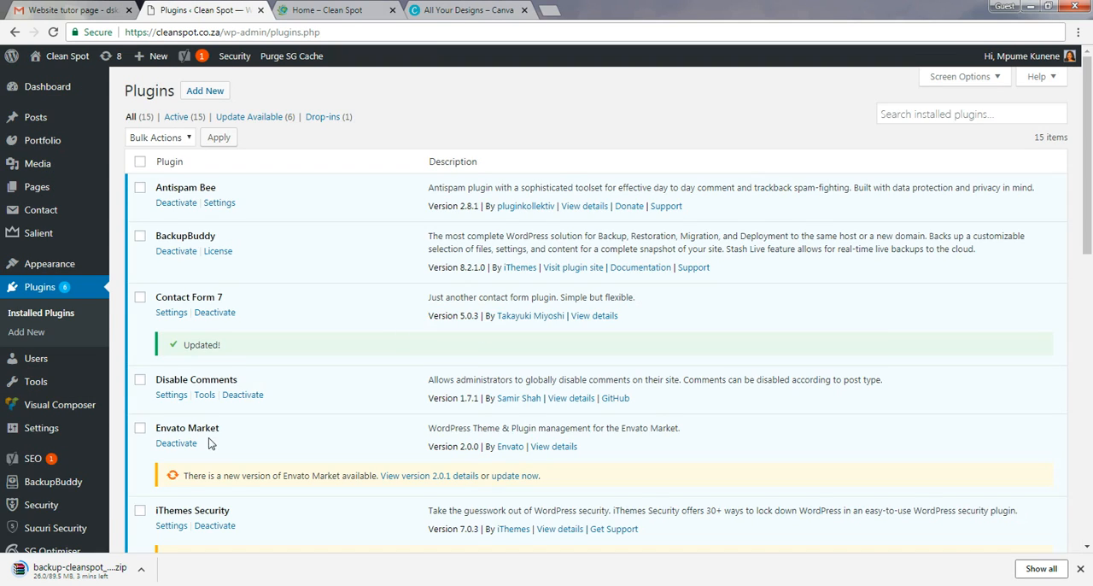
pyautogui.scroll(-3, 314, 378)
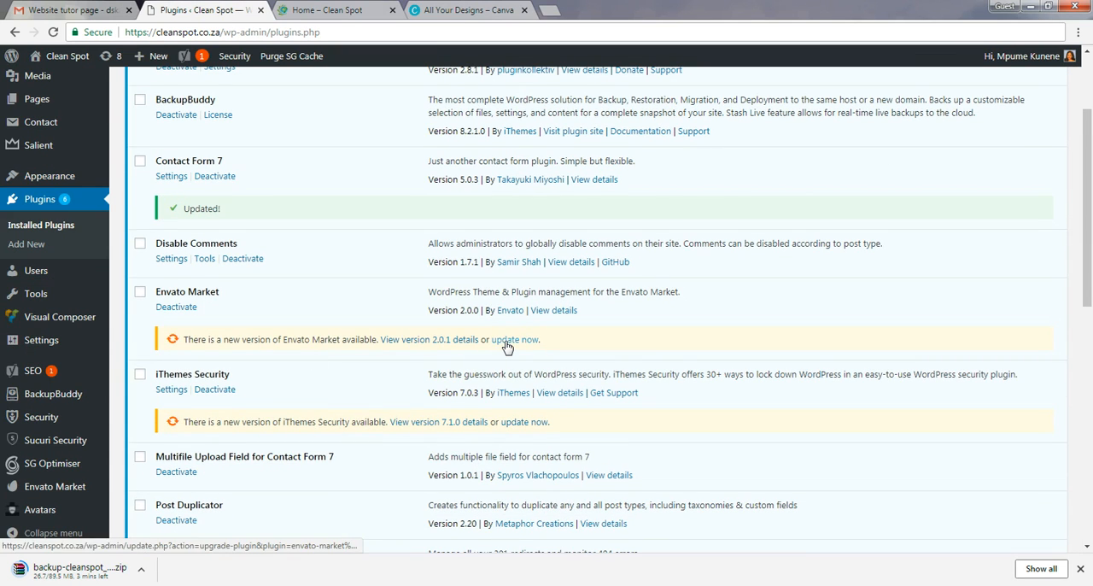
pyautogui.click(508, 341)
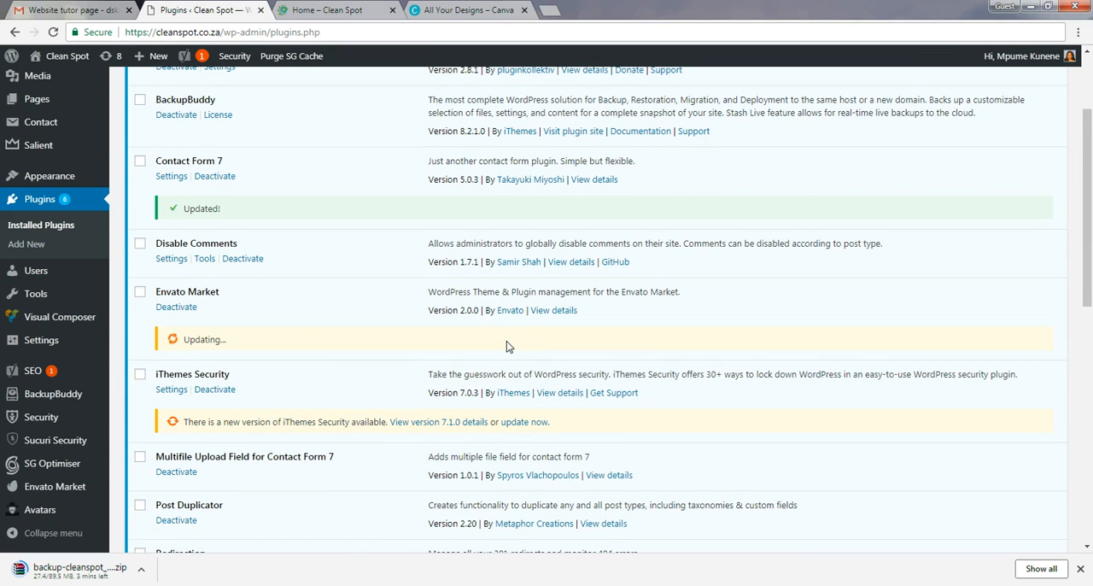
# Reload the live home page and check its layout again after the Envato Market update.
pyautogui.click(322, 9)
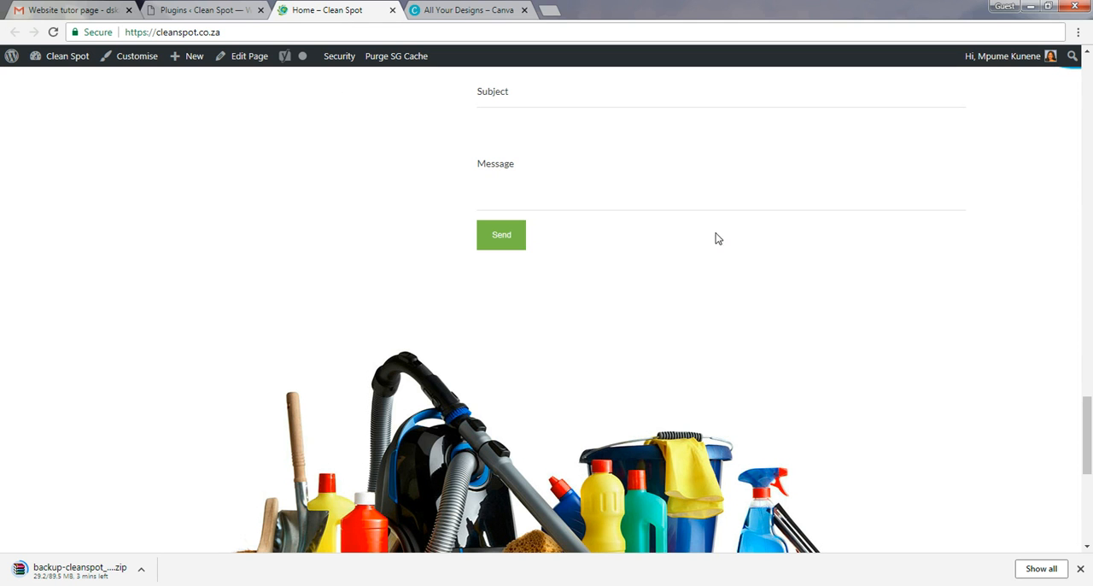
pyautogui.moveTo(1087, 432); pyautogui.dragTo(1089, 58)
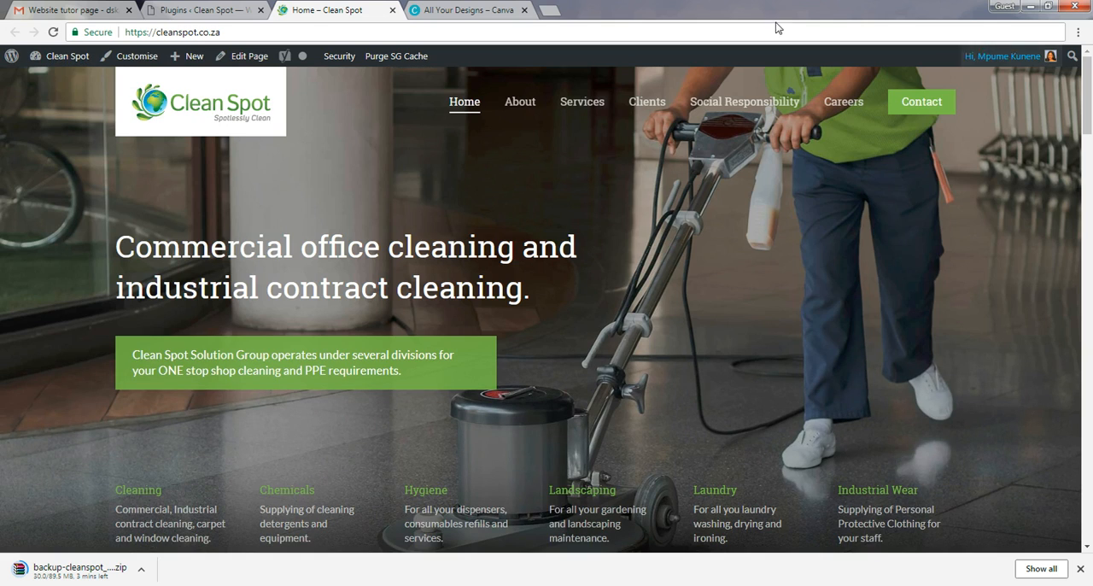
pyautogui.click(54, 31)
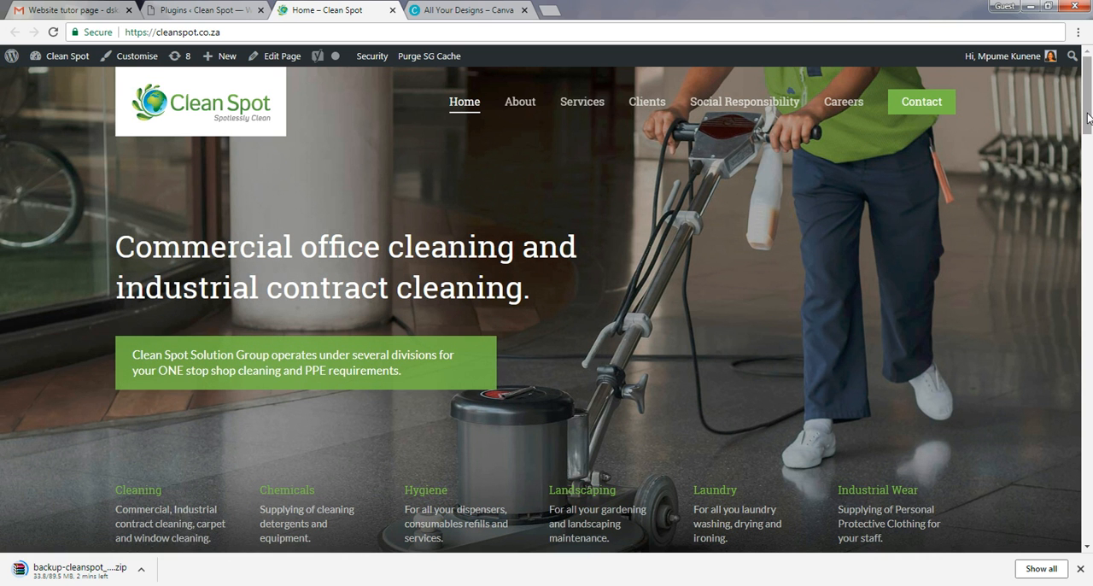
pyautogui.moveTo(1088, 120); pyautogui.dragTo(1089, 376)
# Go back to the installed plugins list and look through the remaining available updates.
pyautogui.click(212, 9)
pyautogui.scroll(-1, 598, 350)
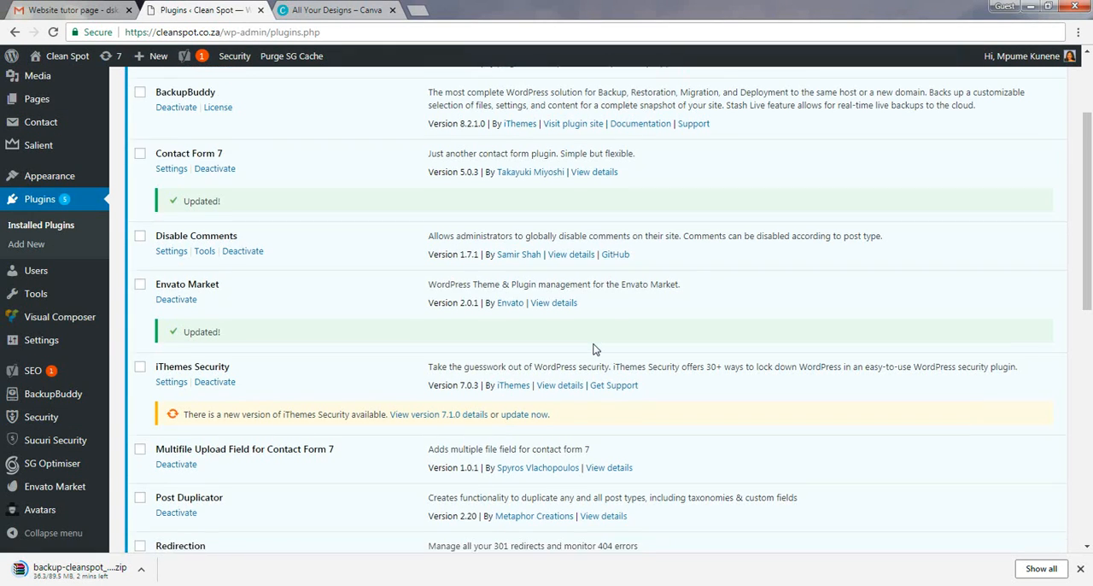
pyautogui.scroll(-1, 634, 305)
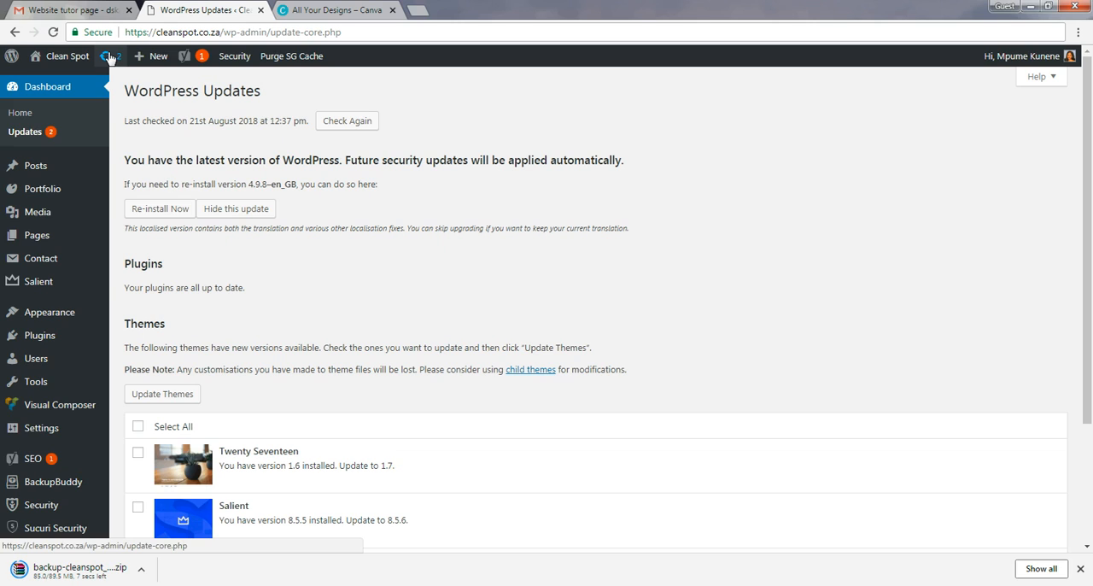
# Open the WordPress Updates page and examine the version 8.5.6 update offered for the Salient theme.
pyautogui.click(109, 57)
pyautogui.scroll(-1, 293, 308)
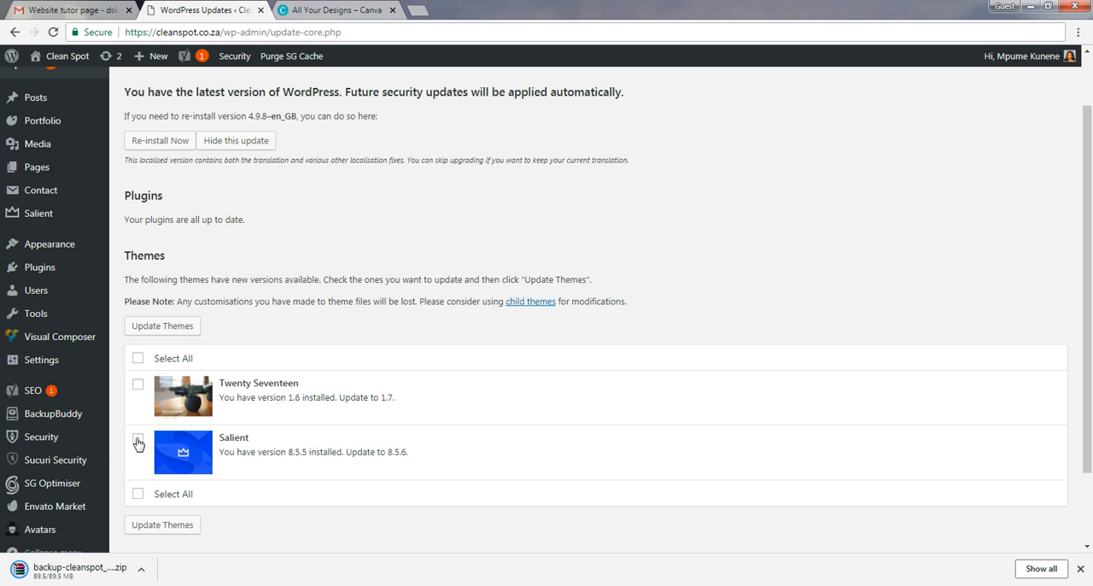
pyautogui.doubleClick(332, 454)
pyautogui.tripleClick(356, 453)
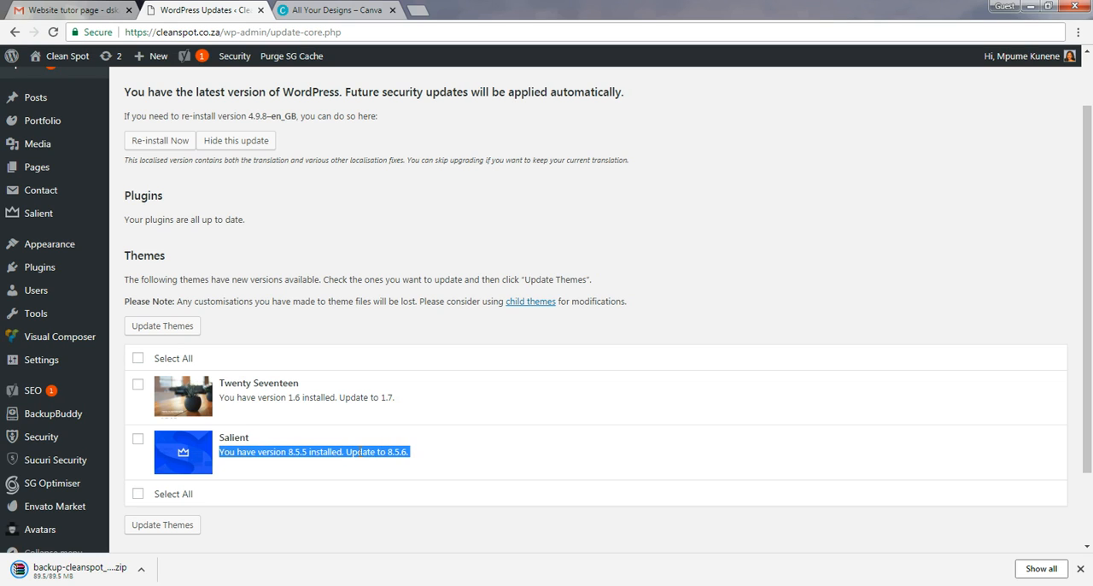
pyautogui.click(340, 455)
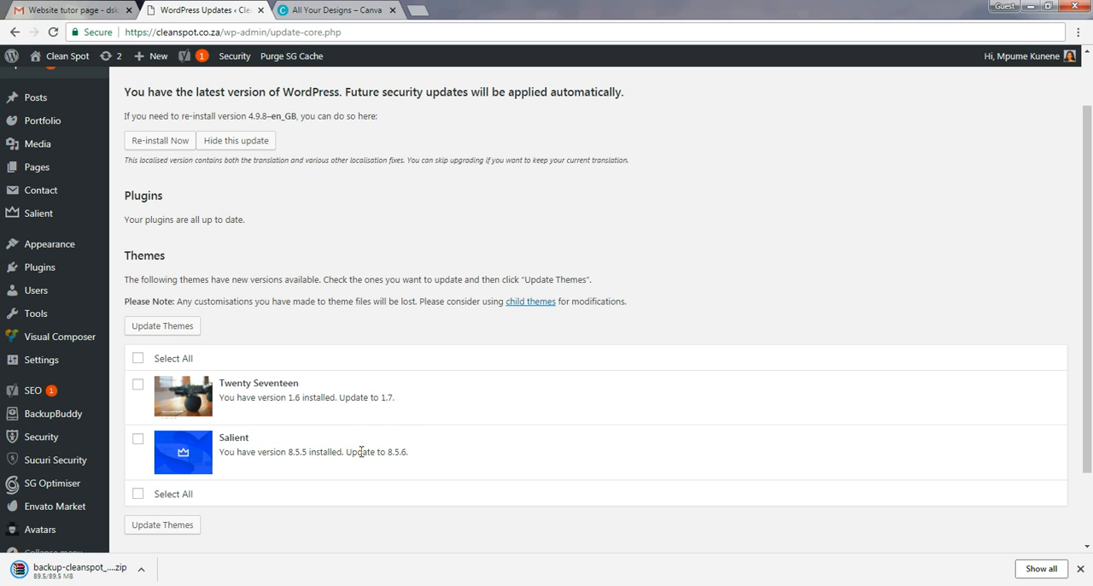